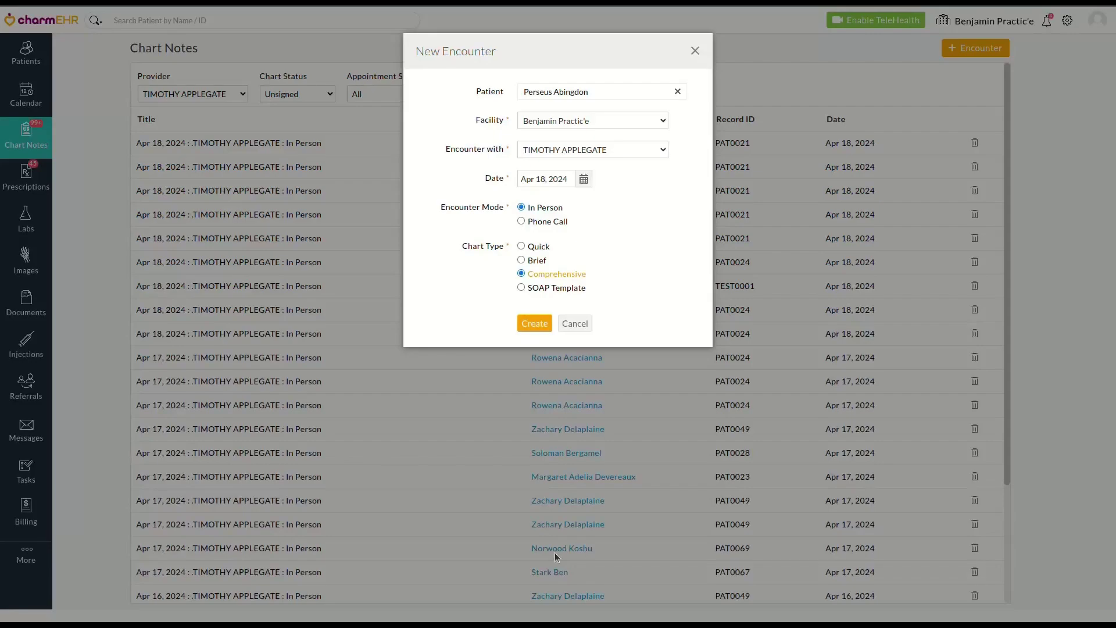
Step: Create the in-person Comprehensive encounter dated Apr 18, 2024 for the patient
{"action": "left_click", "coordinate": [533, 322]}
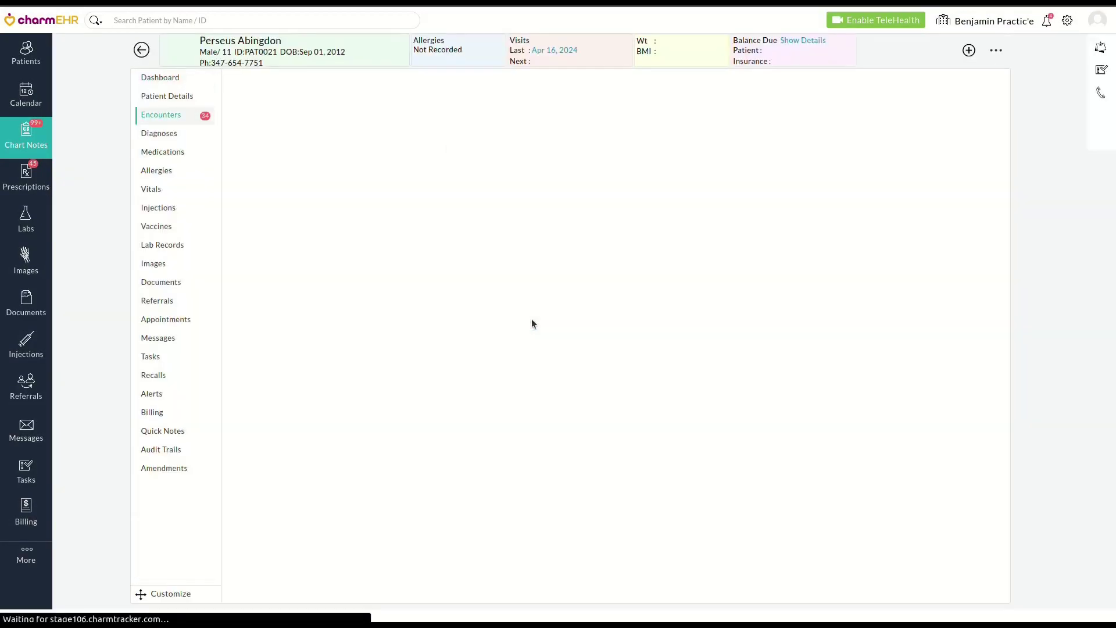
Step: Open Recommendations and show the Past Rx list for Apr 18, 2024
{"action": "left_click", "coordinate": [346, 327]}
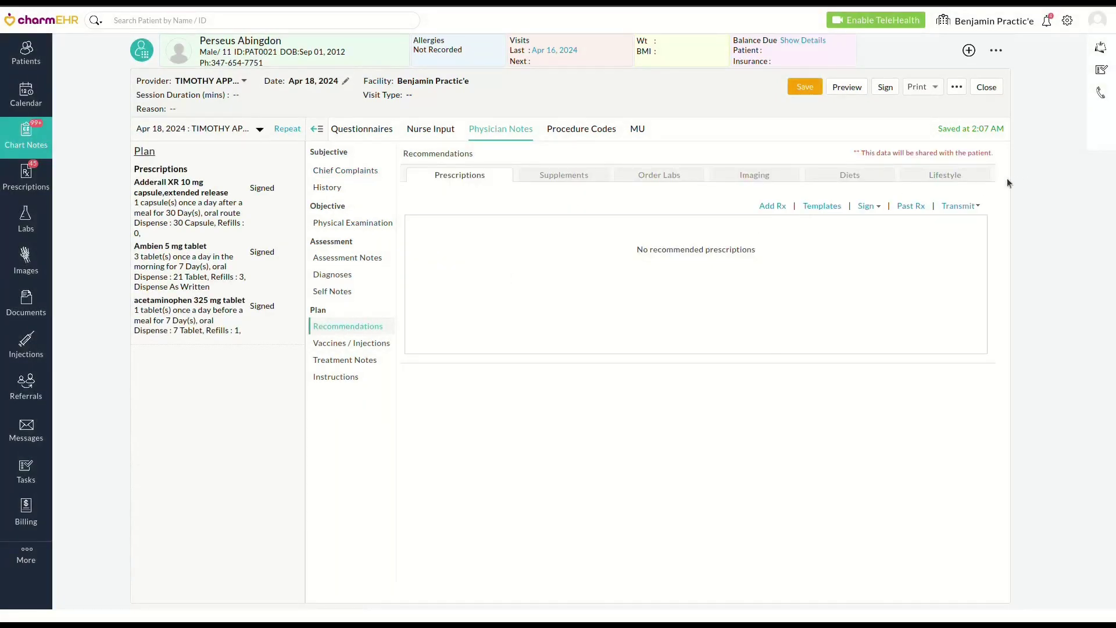
{"action": "left_click", "coordinate": [902, 205]}
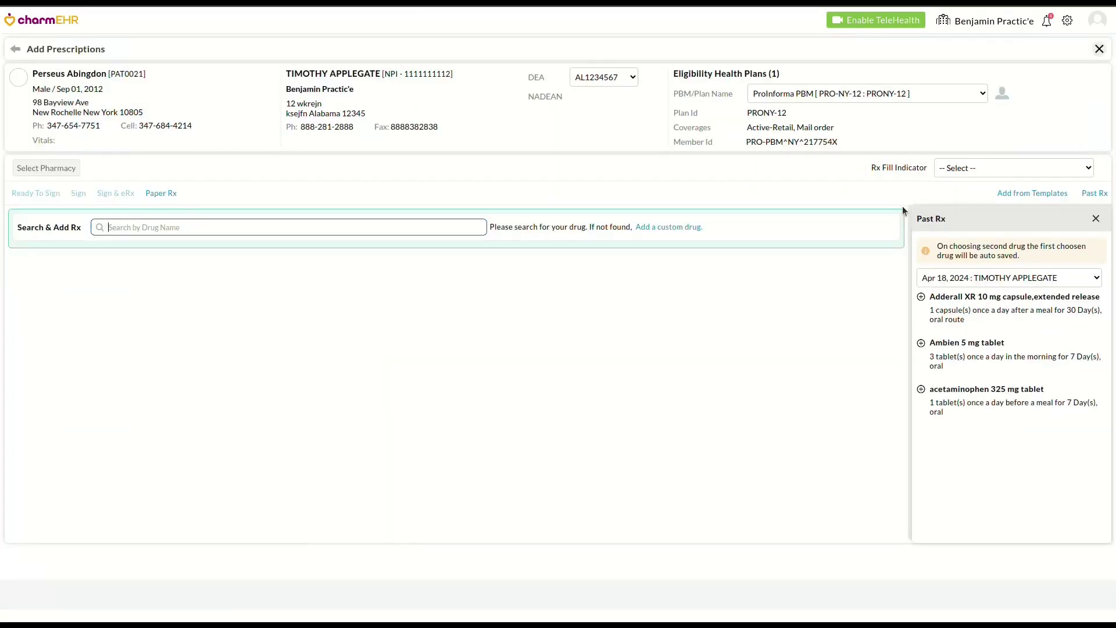
{"action": "left_click", "coordinate": [998, 281]}
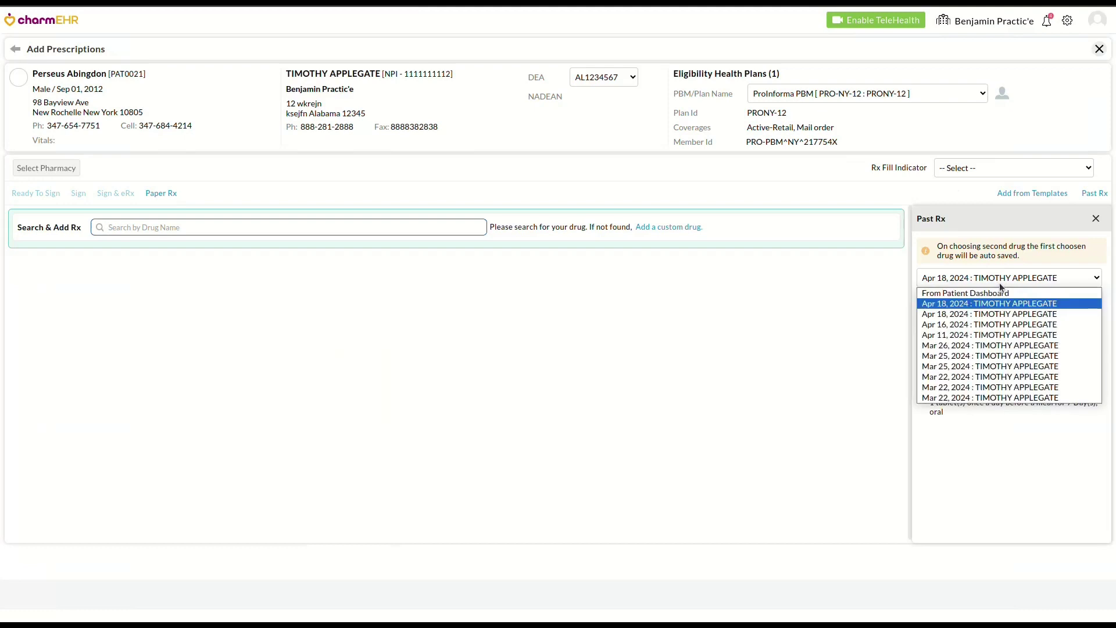
{"action": "left_click", "coordinate": [999, 282]}
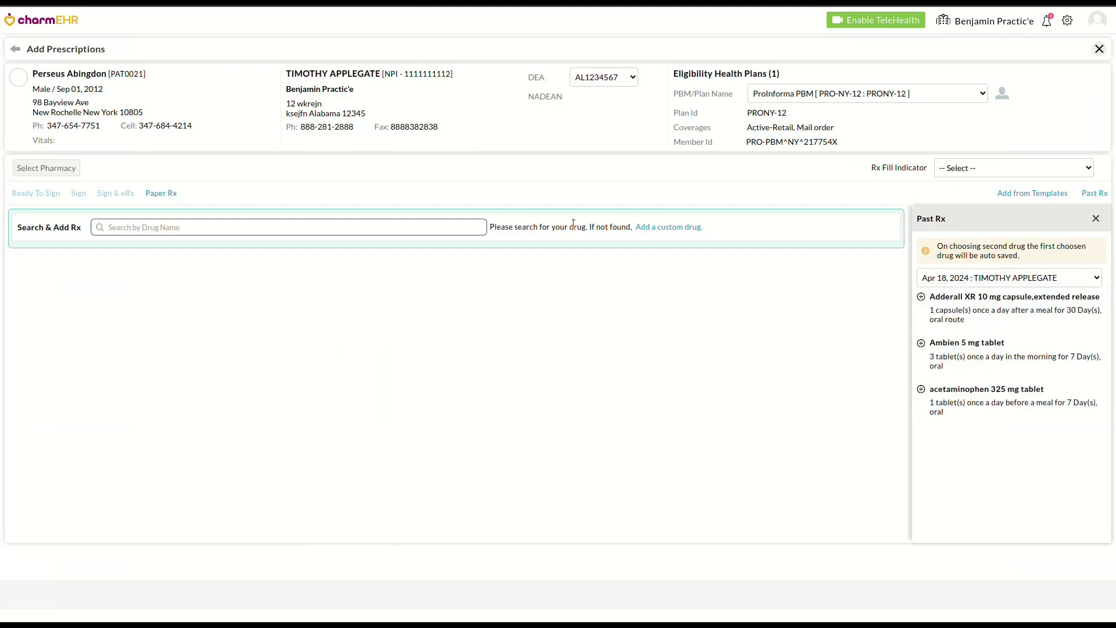
Step: Search pharmacies for 'brooklyn @' and pick Brooklyn @ Gates Pharmacy
{"action": "left_click", "coordinate": [39, 172]}
{"action": "type", "text": "bro"}
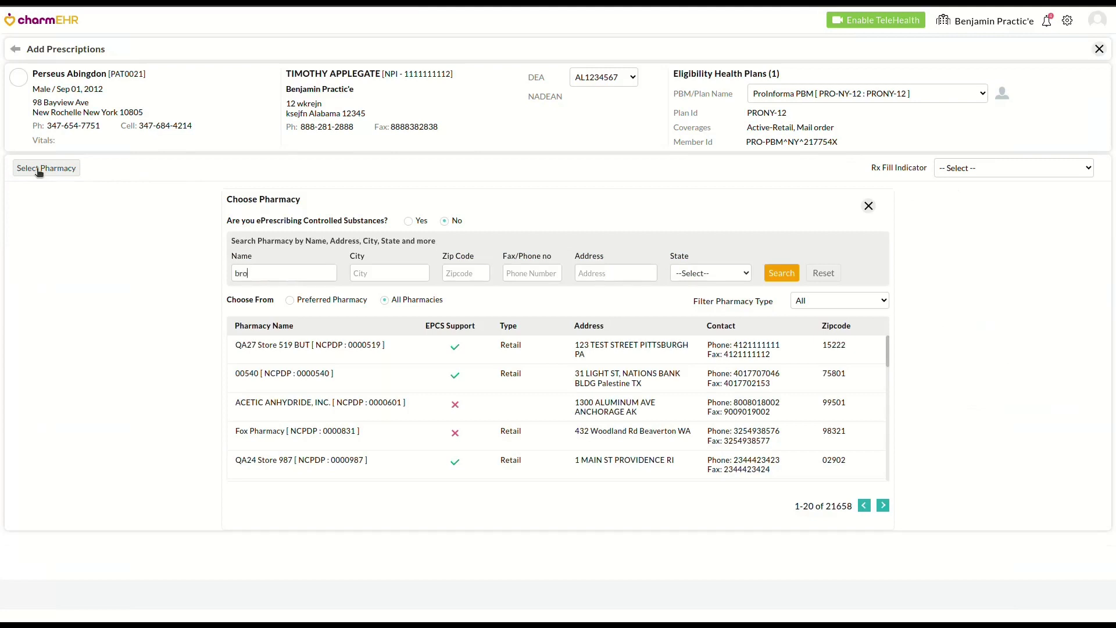
{"action": "type", "text": "oklyn @"}
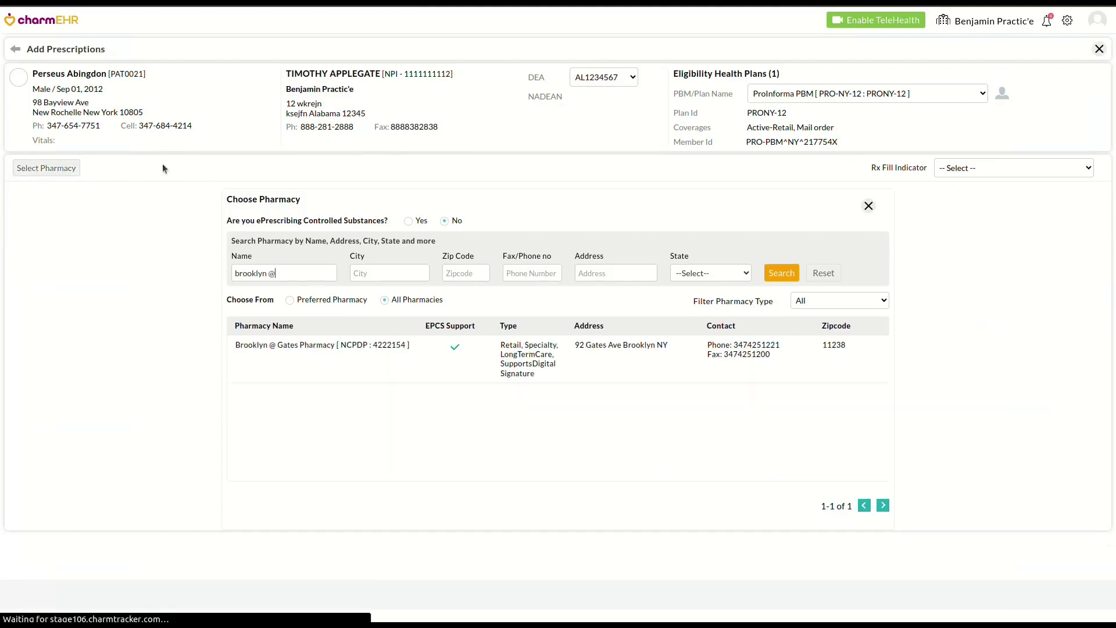
{"action": "left_click", "coordinate": [375, 364]}
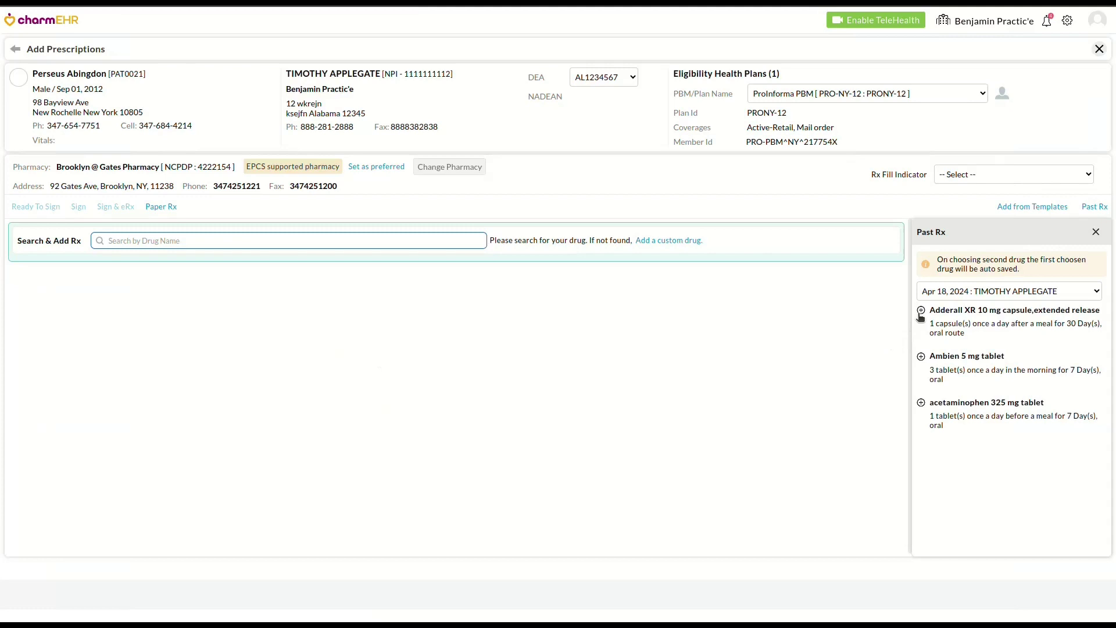
Step: Repeat the past Adderall XR 10 mg order, check its pricing details, and save it
{"action": "left_click", "coordinate": [920, 312]}
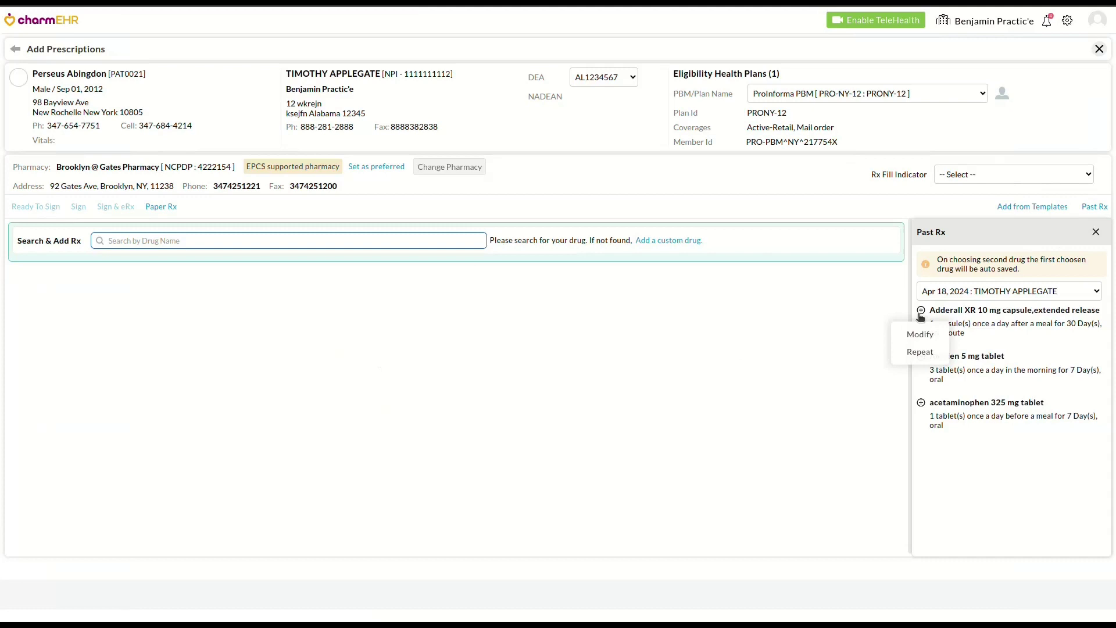
{"action": "left_click", "coordinate": [915, 350]}
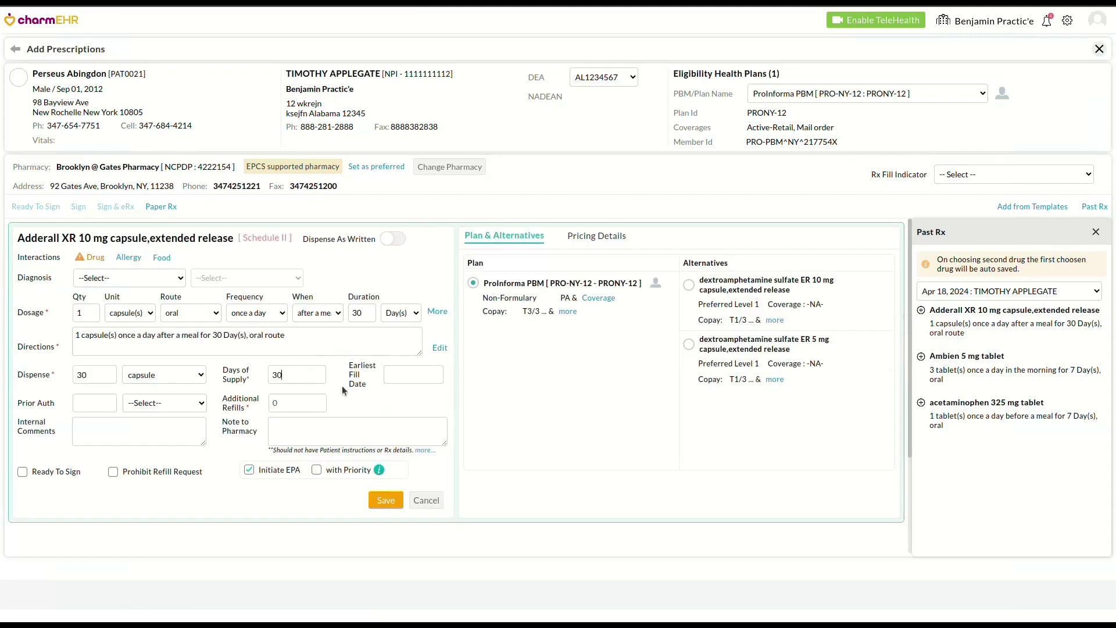
{"action": "left_click", "coordinate": [594, 233]}
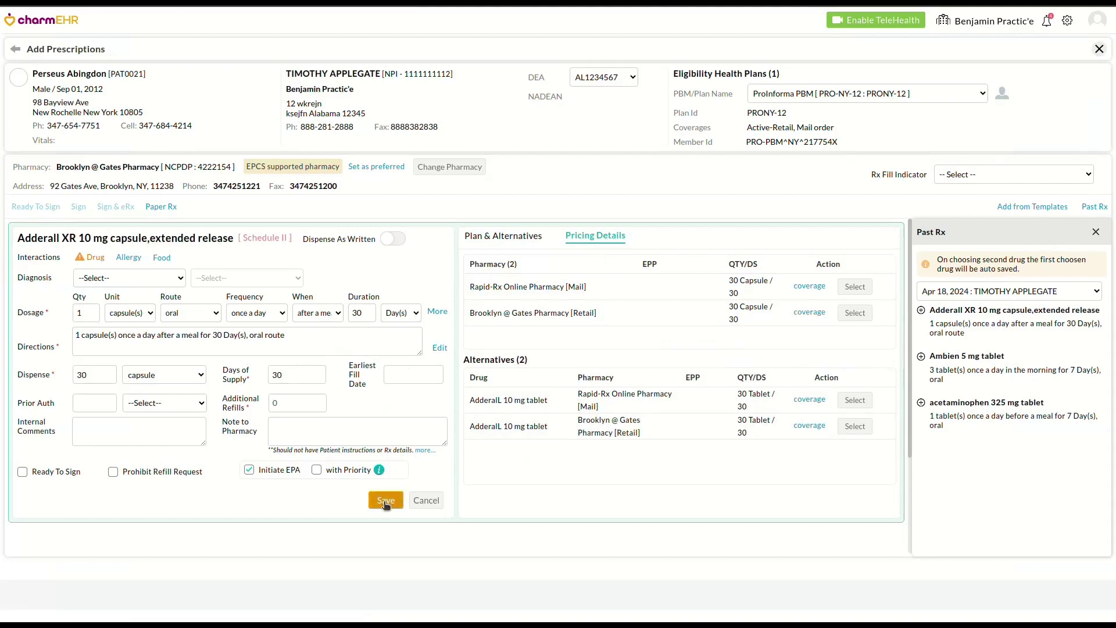
{"action": "left_click", "coordinate": [385, 501]}
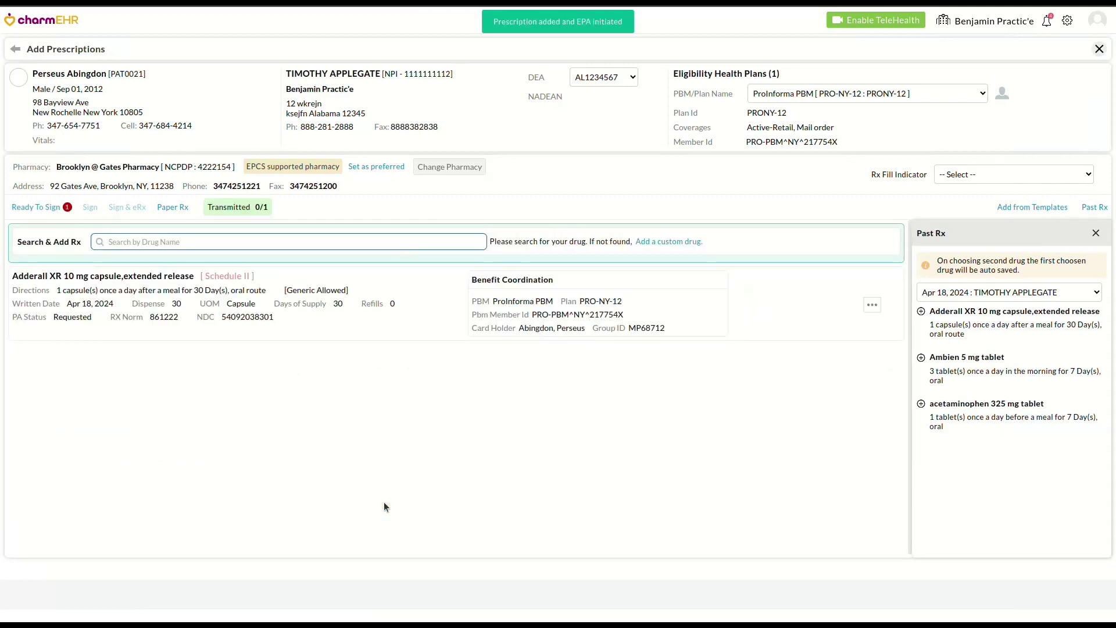
{"action": "left_click", "coordinate": [920, 357]}
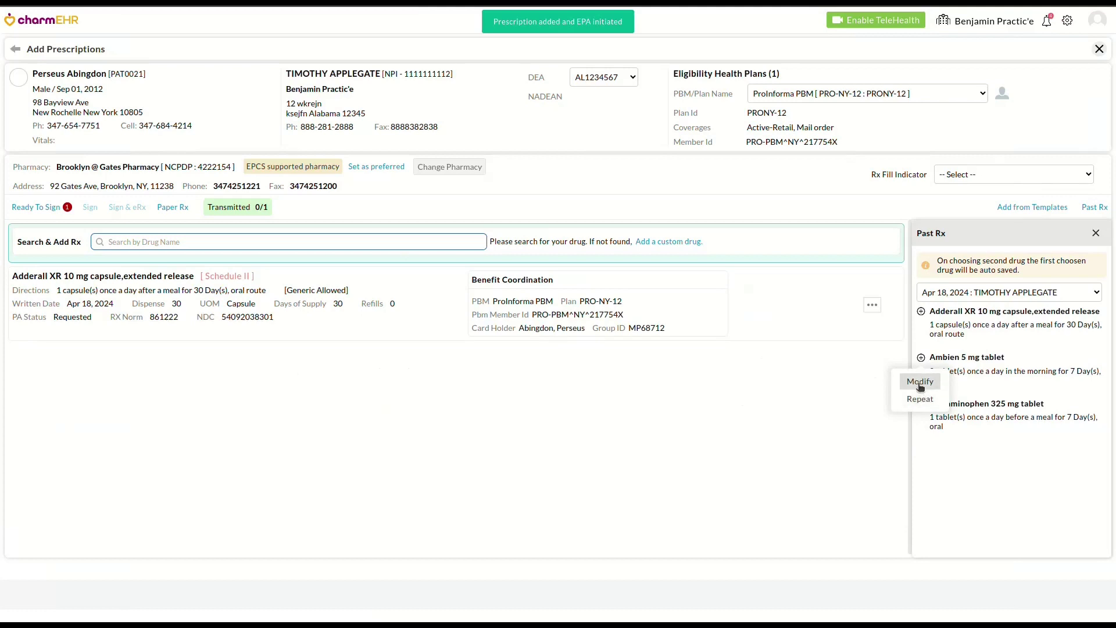
Step: Modify the past Ambien order into an Ambien 10 mg tablet prescription
{"action": "left_click", "coordinate": [920, 382]}
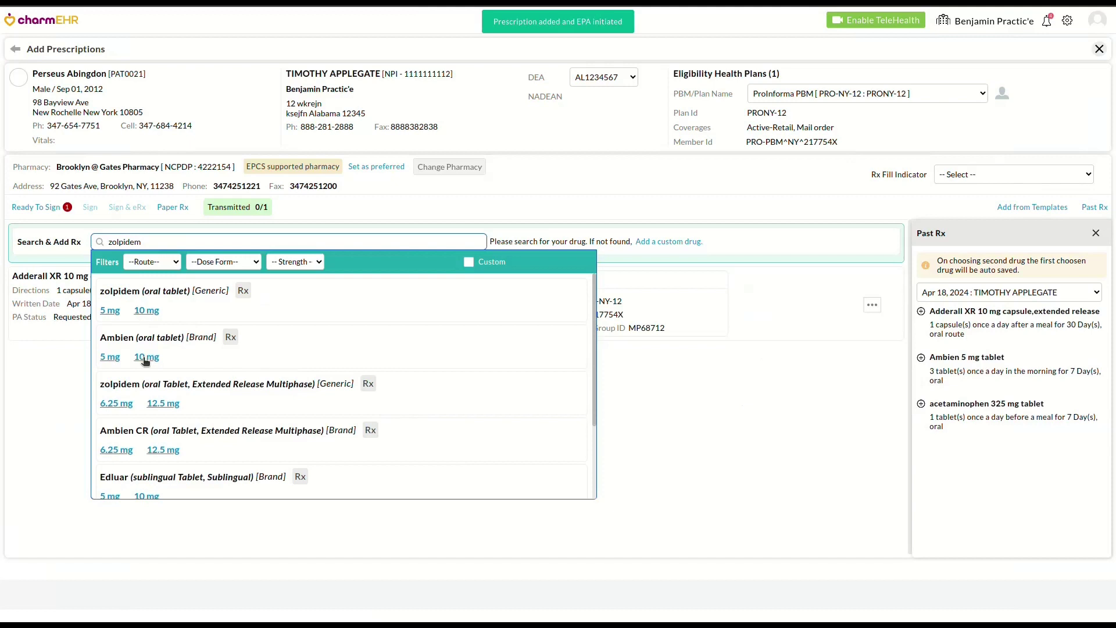
{"action": "left_click", "coordinate": [145, 358]}
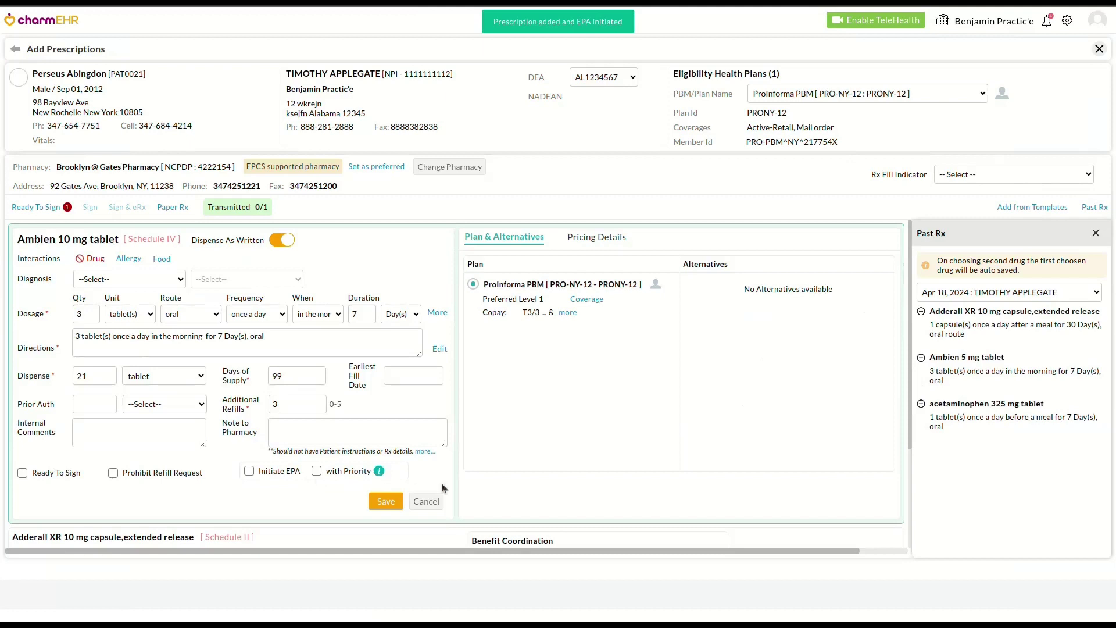
{"action": "left_click", "coordinate": [921, 406]}
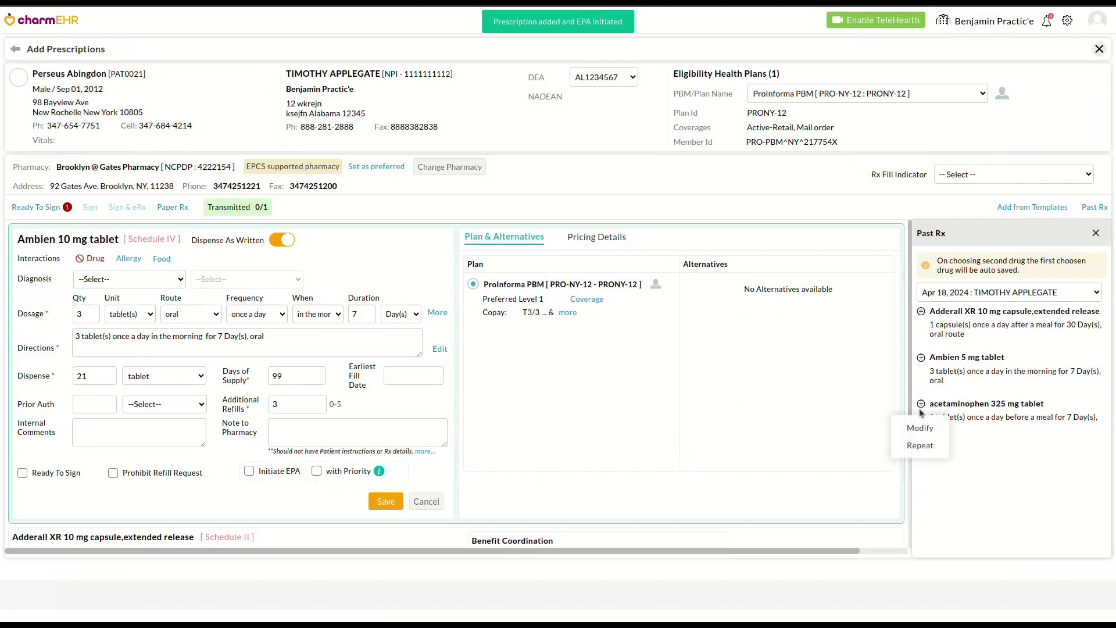
Step: Repeat the past acetaminophen 325 mg order and save it
{"action": "left_click", "coordinate": [912, 448]}
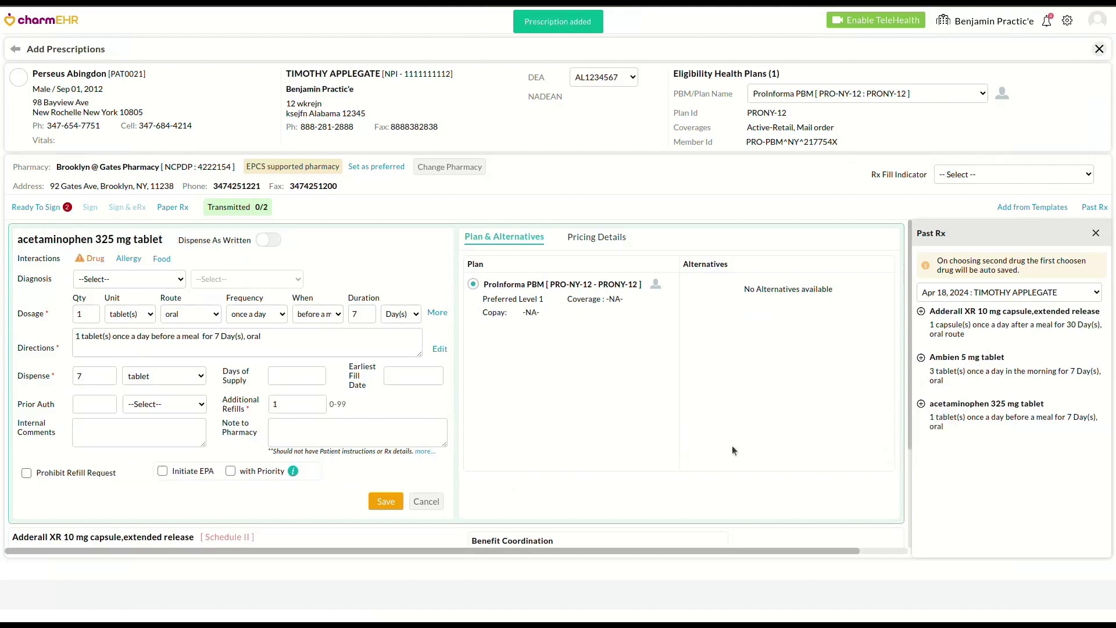
{"action": "scroll", "coordinate": [675, 444], "scroll_direction": "down", "scroll_amount": 3}
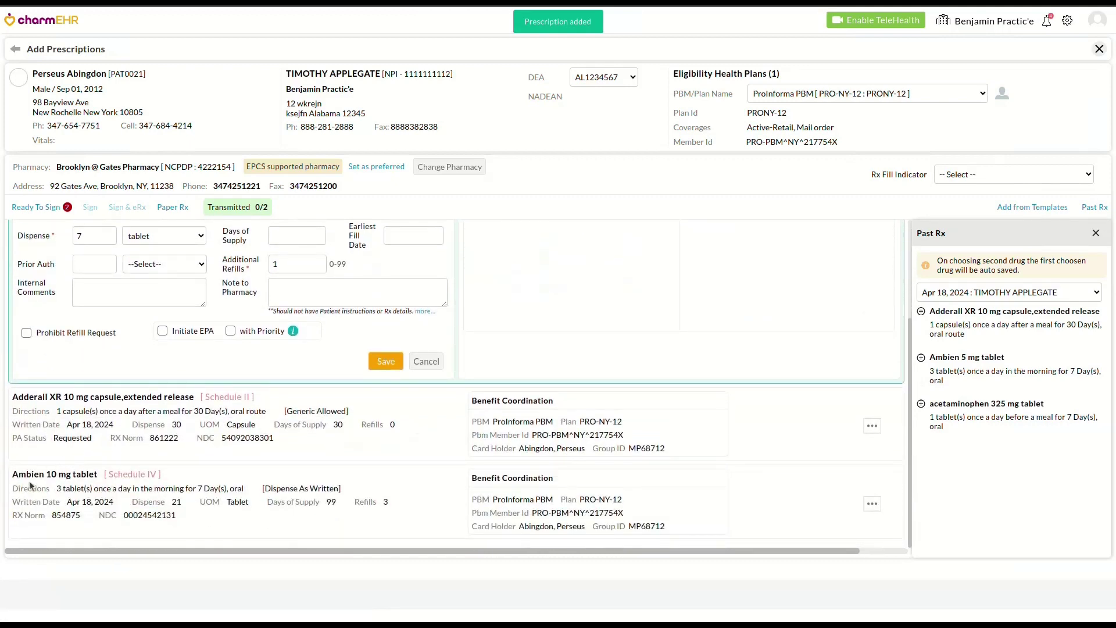
{"action": "scroll", "coordinate": [87, 484], "scroll_direction": "up", "scroll_amount": 3}
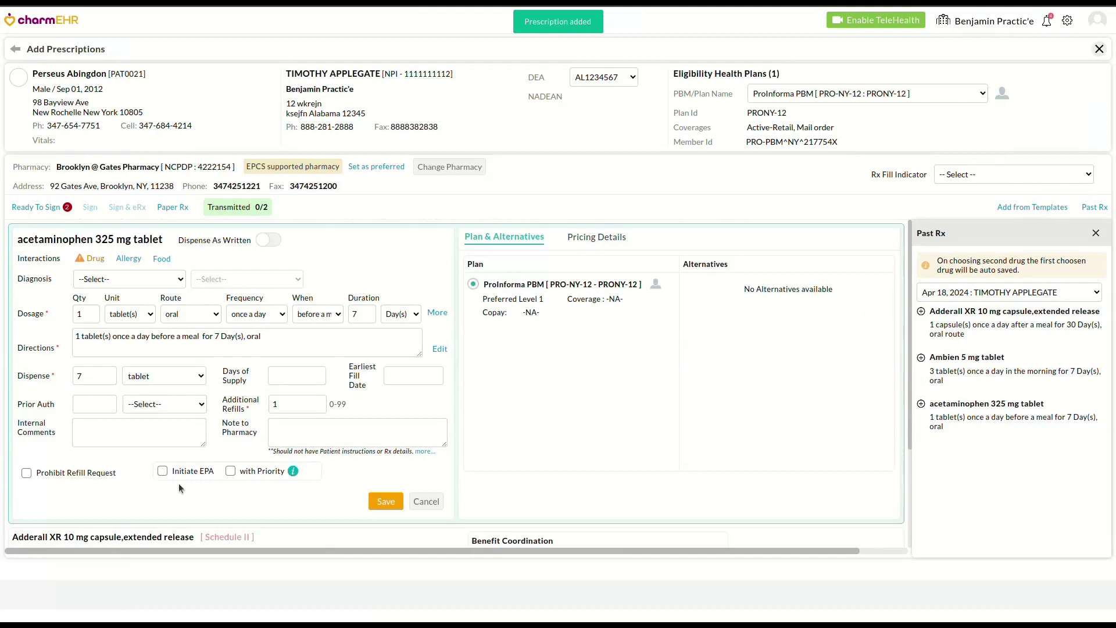
{"action": "left_click", "coordinate": [386, 501]}
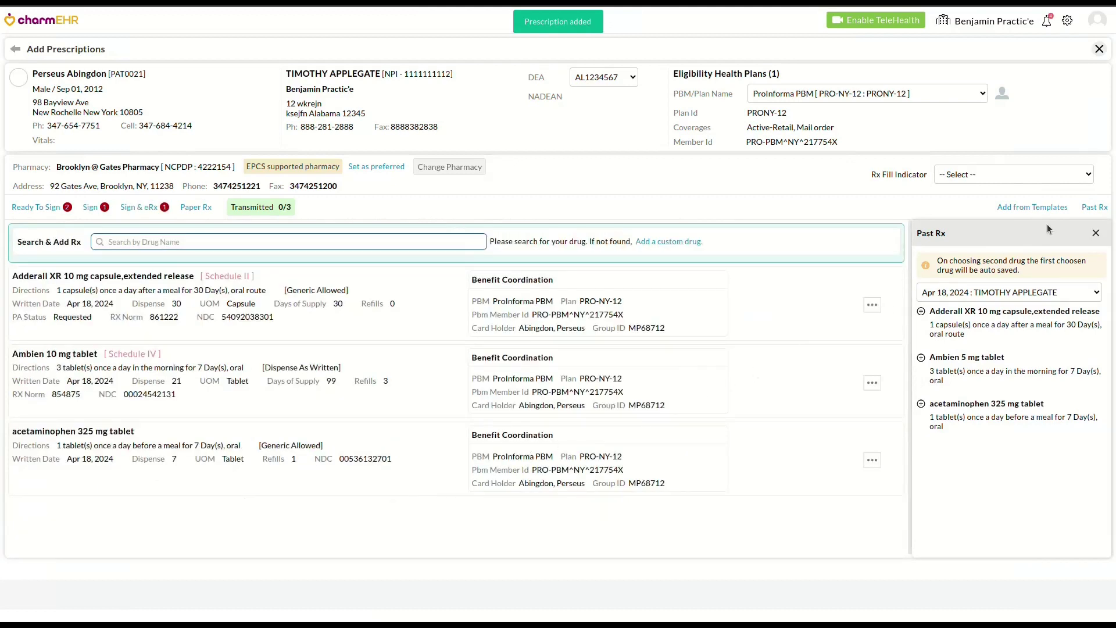
Step: Close Past Rx, mark the Adderall and Ambien prescriptions Ready To Sign, then start Sign & eRx
{"action": "left_click", "coordinate": [1095, 233]}
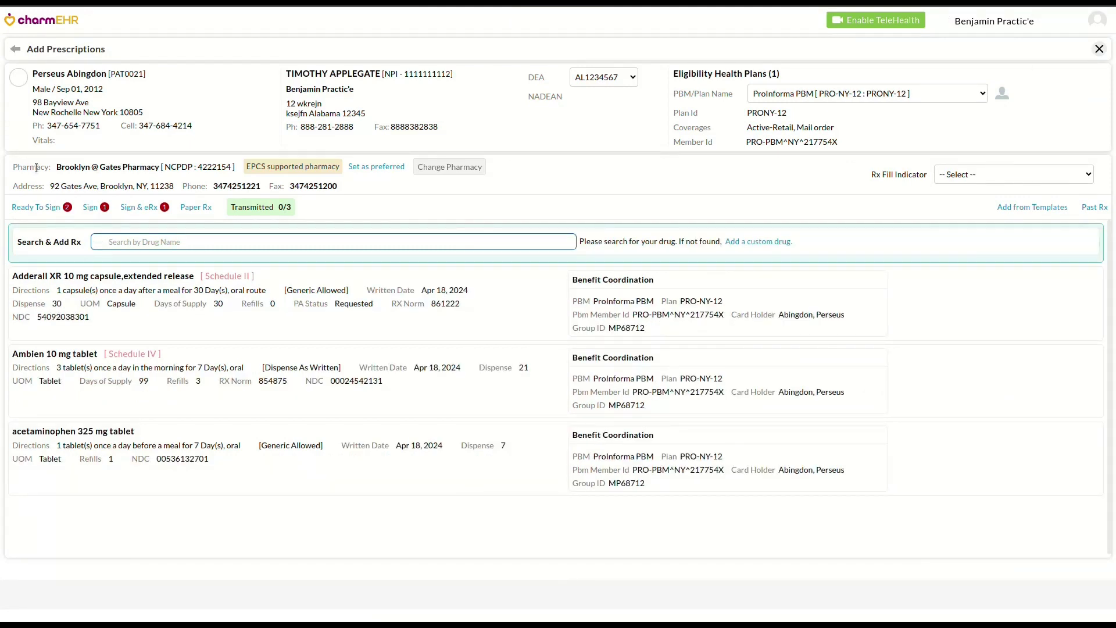
{"action": "left_click", "coordinate": [49, 207]}
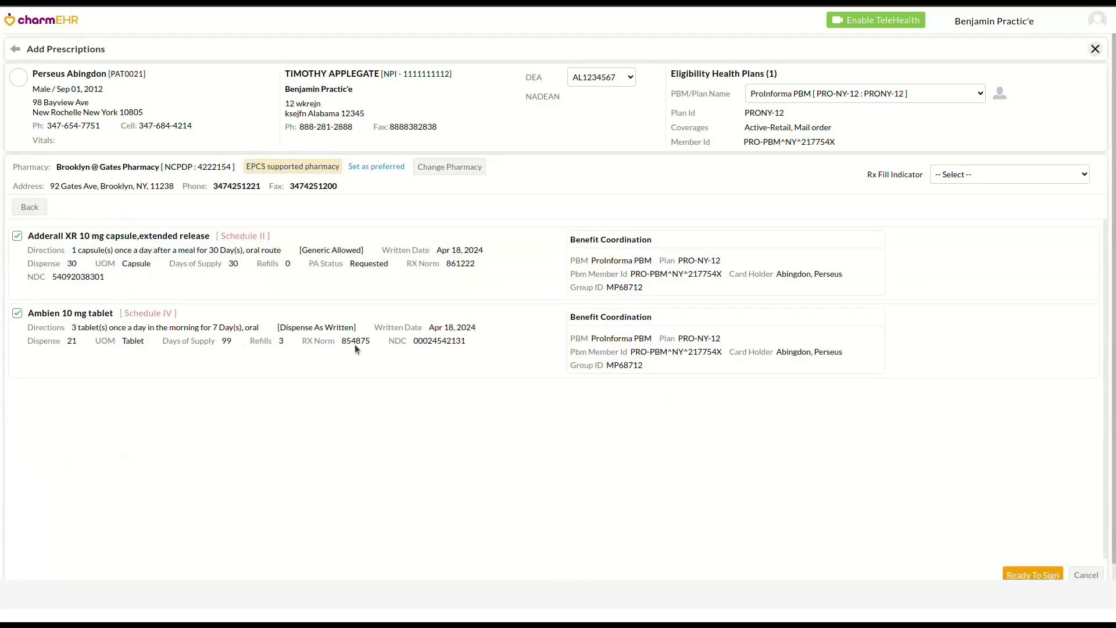
{"action": "left_click", "coordinate": [1025, 576]}
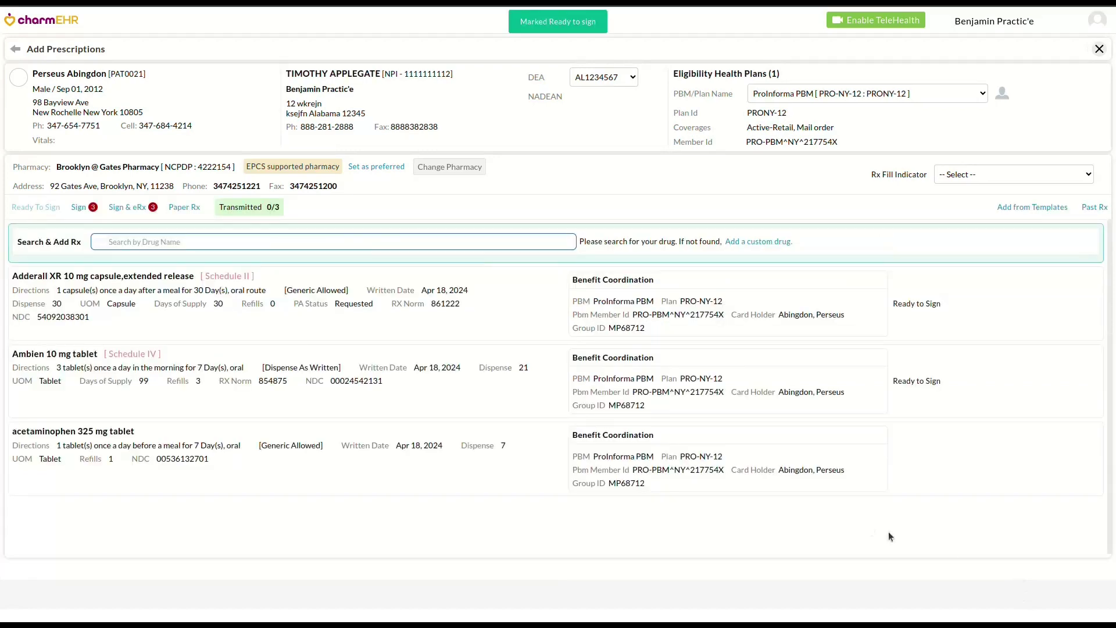
{"action": "left_click", "coordinate": [127, 206]}
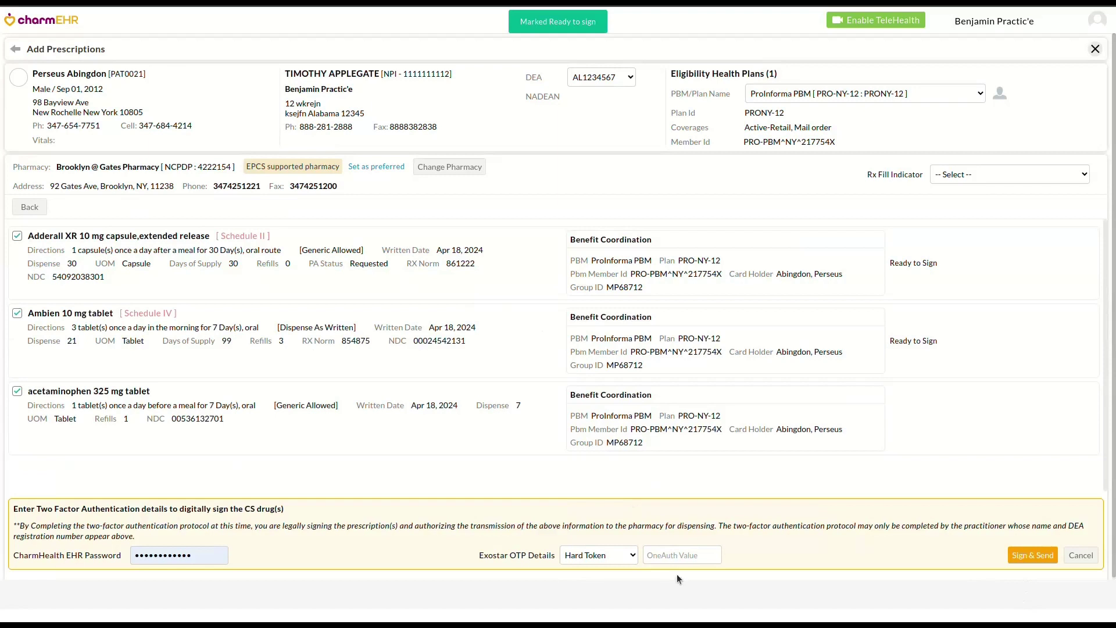
Step: Choose Soft Token, enter the OneAuth one-time code, and sign and send all three prescriptions
{"action": "left_click", "coordinate": [600, 555]}
{"action": "left_click", "coordinate": [596, 571]}
{"action": "left_click", "coordinate": [672, 552]}
{"action": "left_click", "coordinate": [1020, 556]}
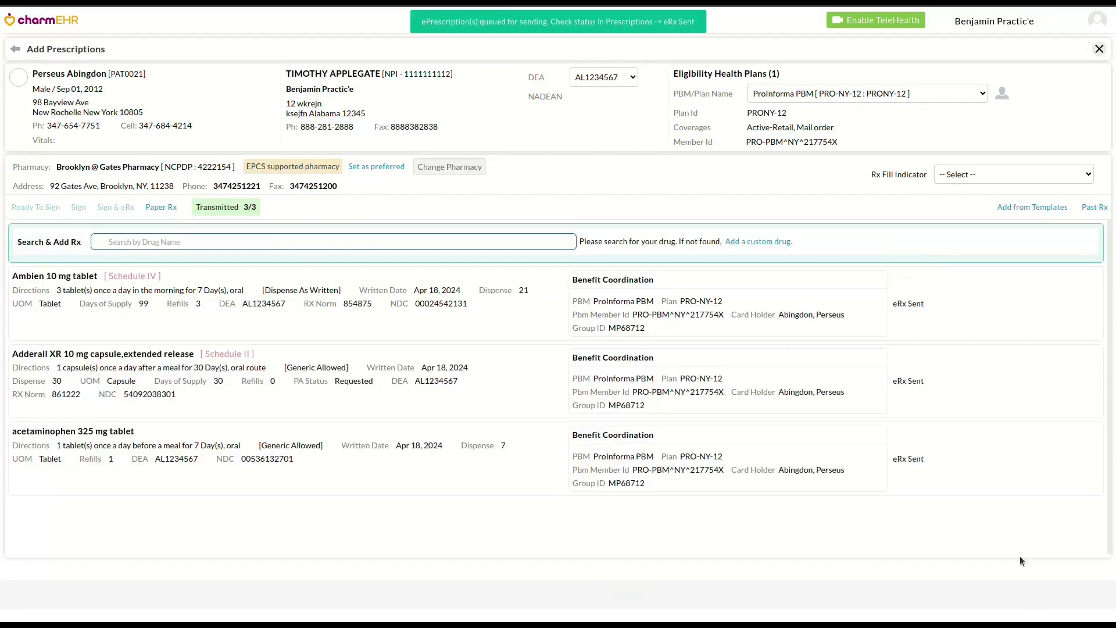